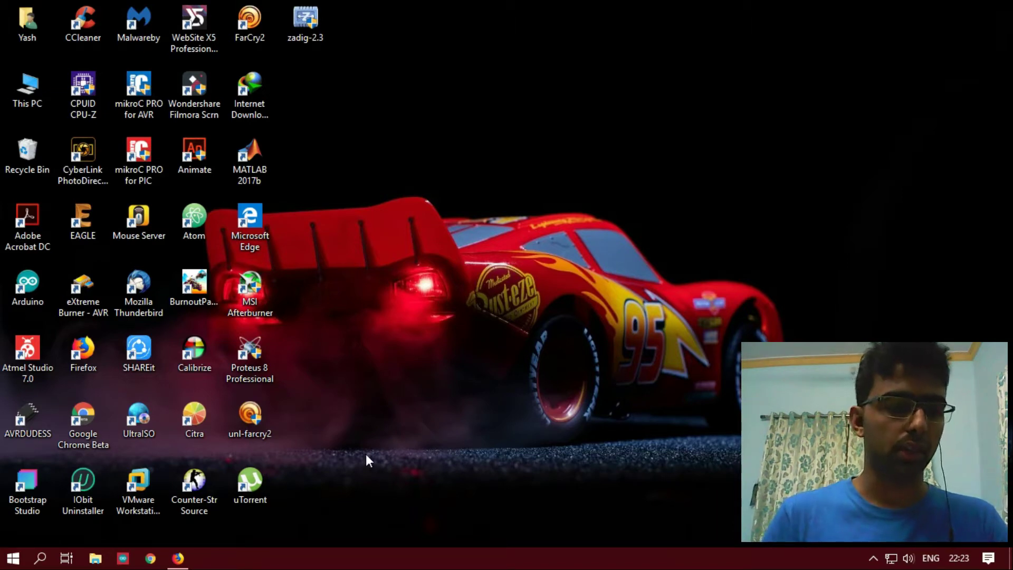
Search Google for 'zadig' in the browser
click(179, 557)
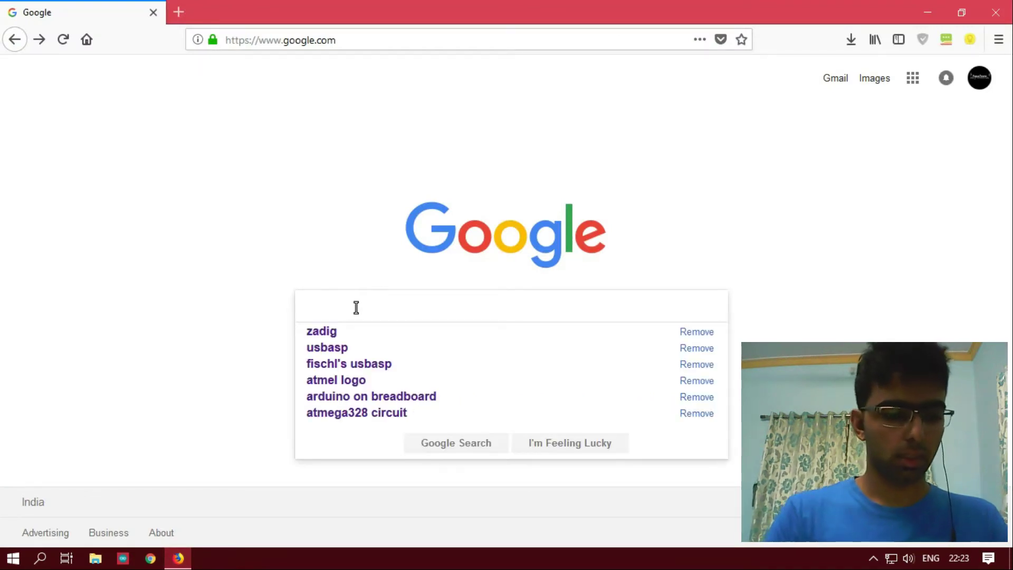
text(zadig)
key(Return)
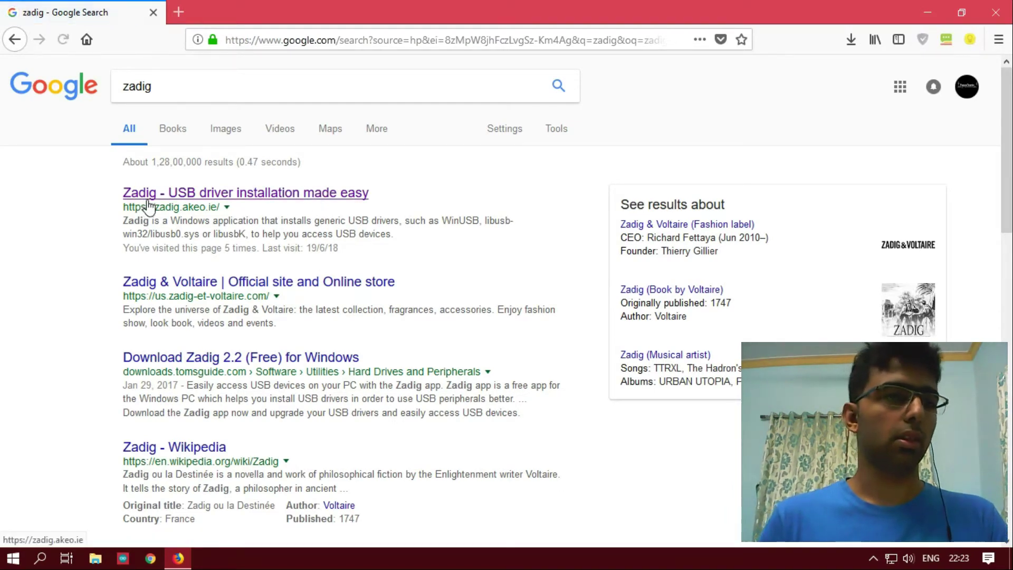
Open the official Zadig site at zadig.akeo.ie and scroll to its Download section
click(306, 196)
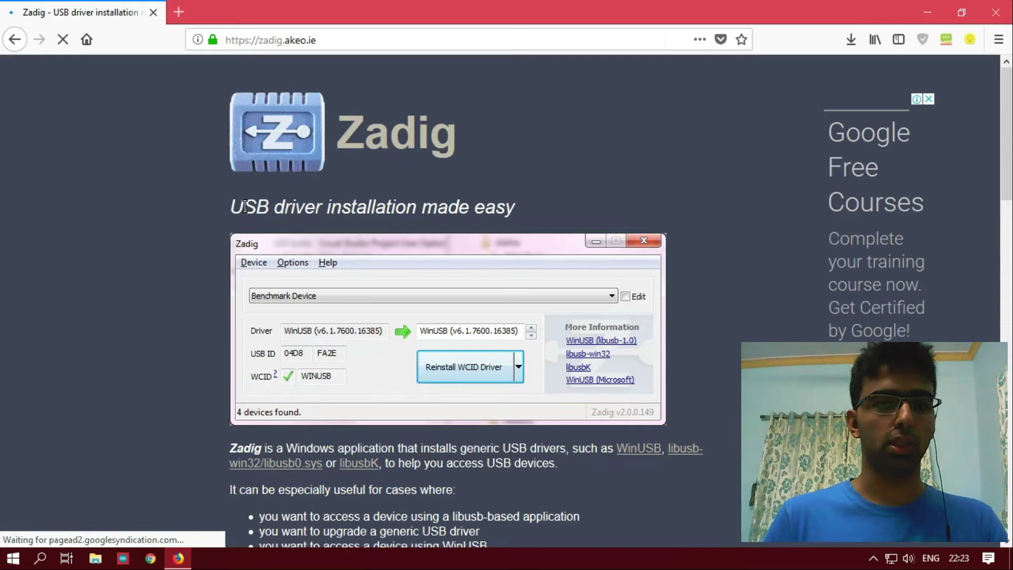
scroll(378, 290, down, 3)
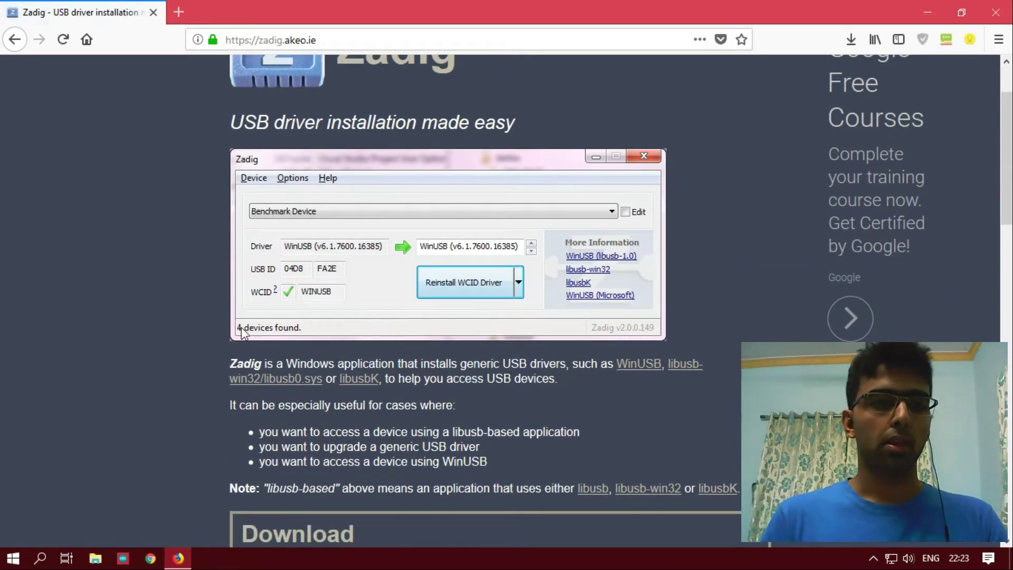
scroll(238, 325, down, 5)
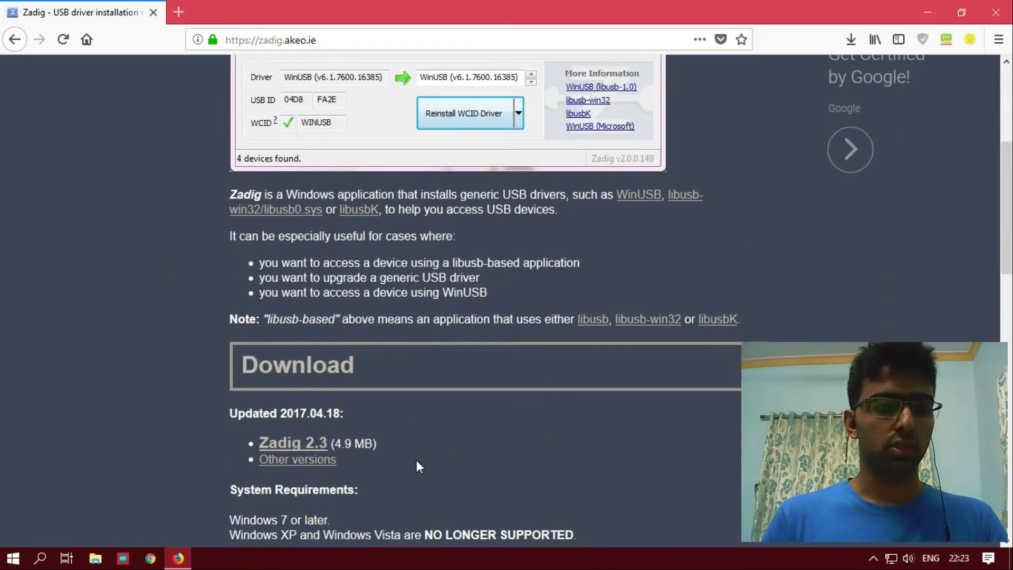
Save Zadig 2.3 to the Desktop, replacing the existing zadig-2.3.exe
click(279, 448)
click(728, 262)
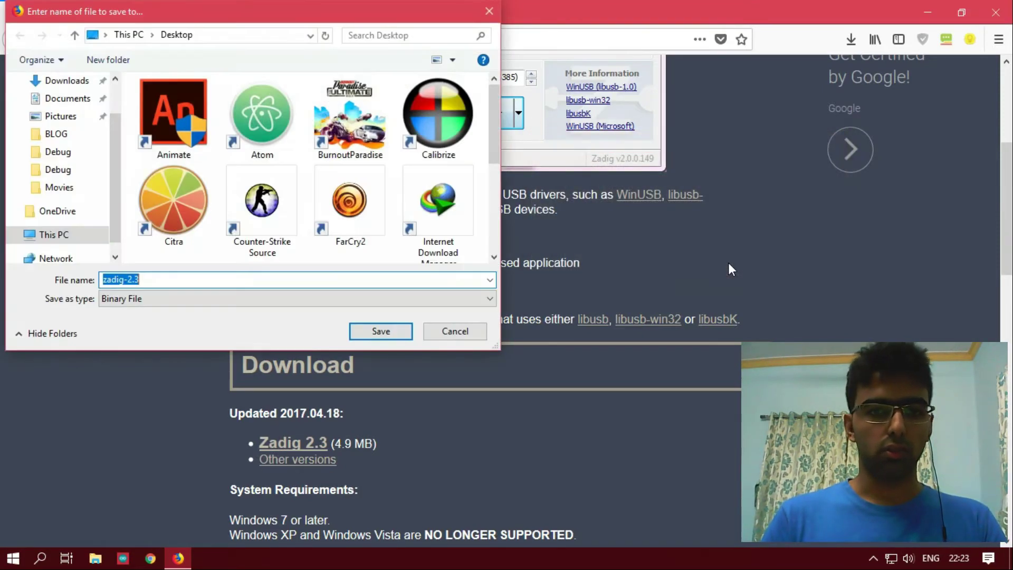
click(384, 332)
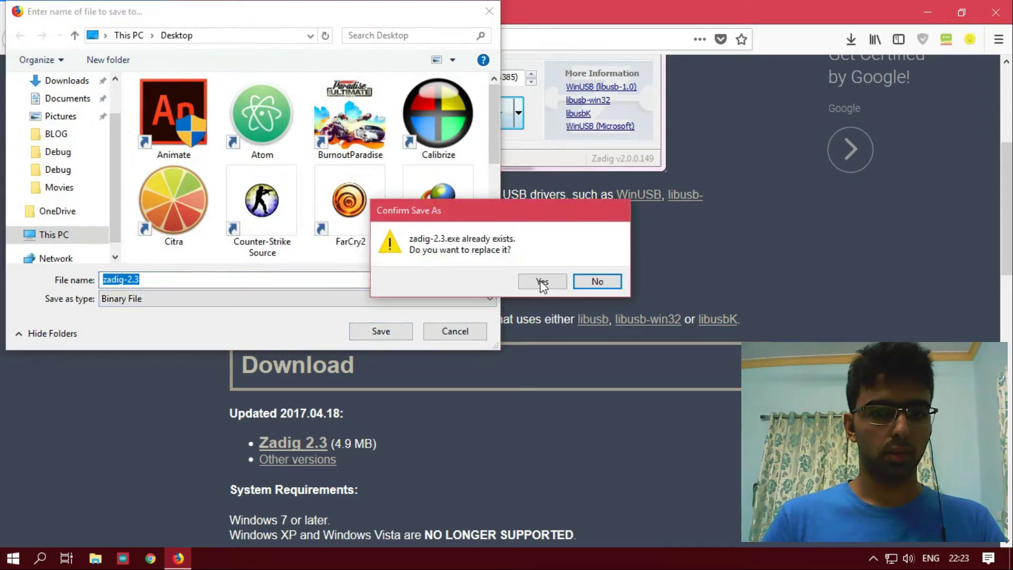
click(542, 281)
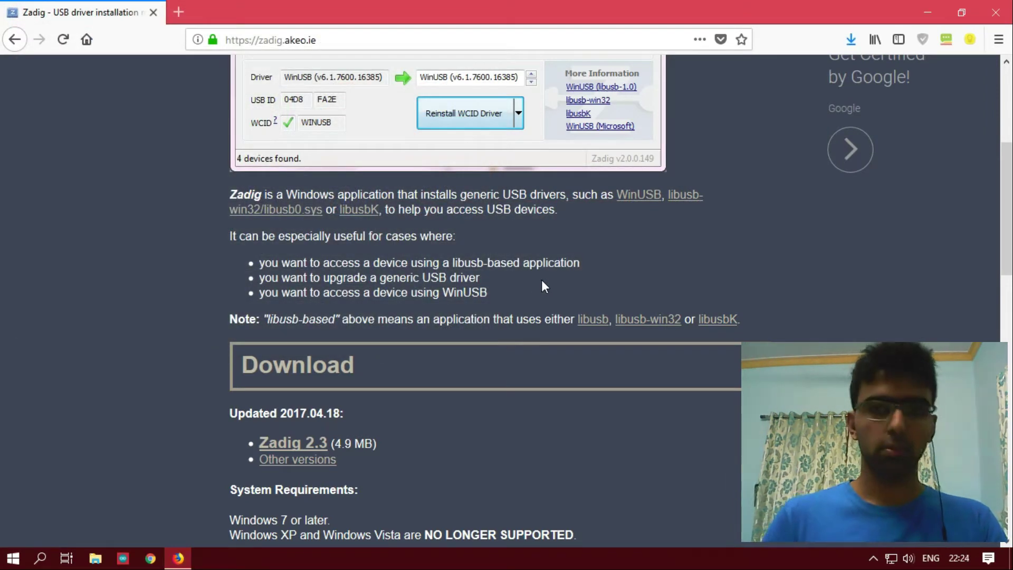
Open the Desktop folder containing zadig-2.3.exe from Firefox's downloads list
click(851, 41)
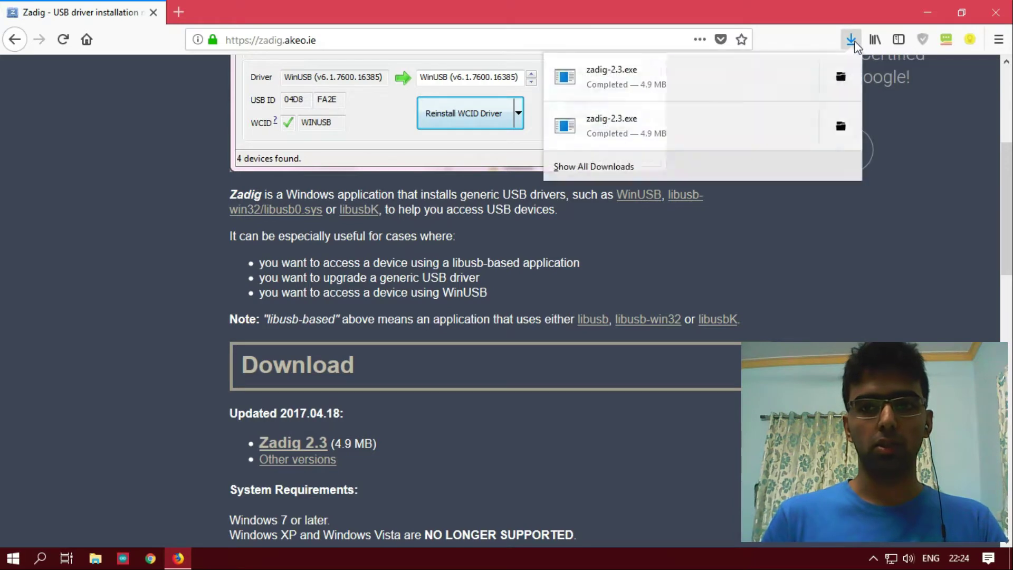
click(848, 83)
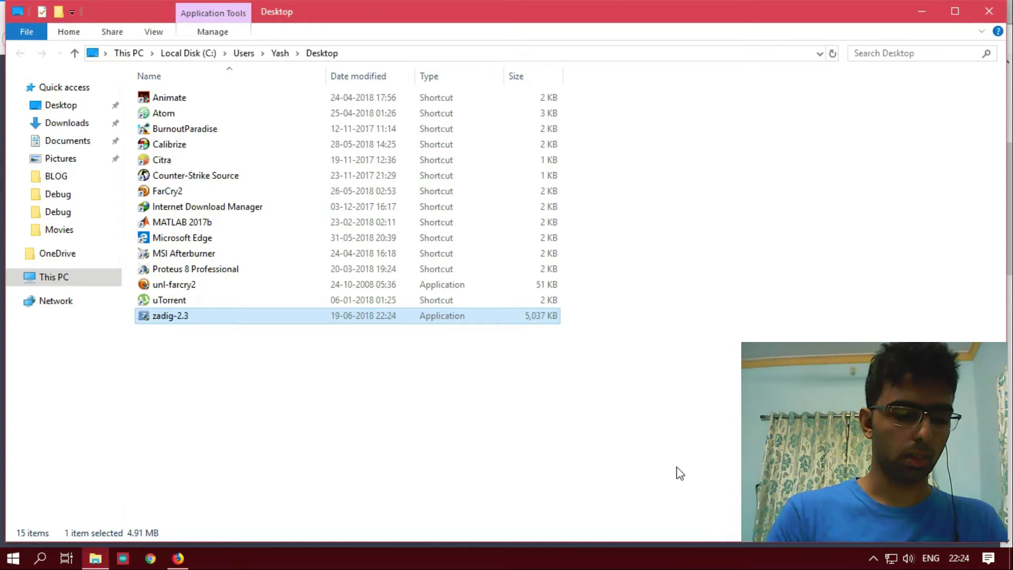
Launch zadig-2.3, enable Options > List All Devices, and view the four detected devices
double_click(276, 320)
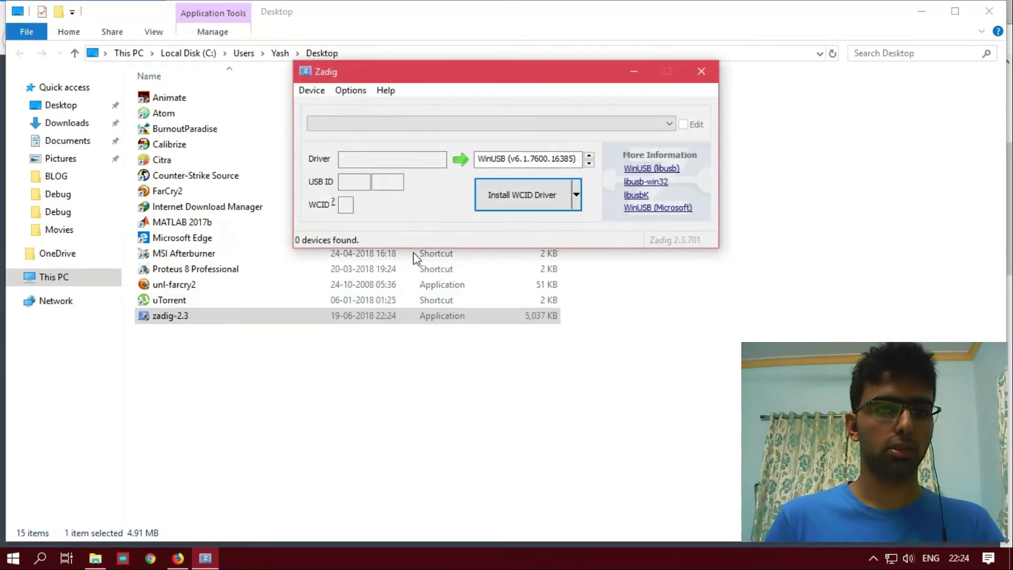
drag(361, 77, 411, 139)
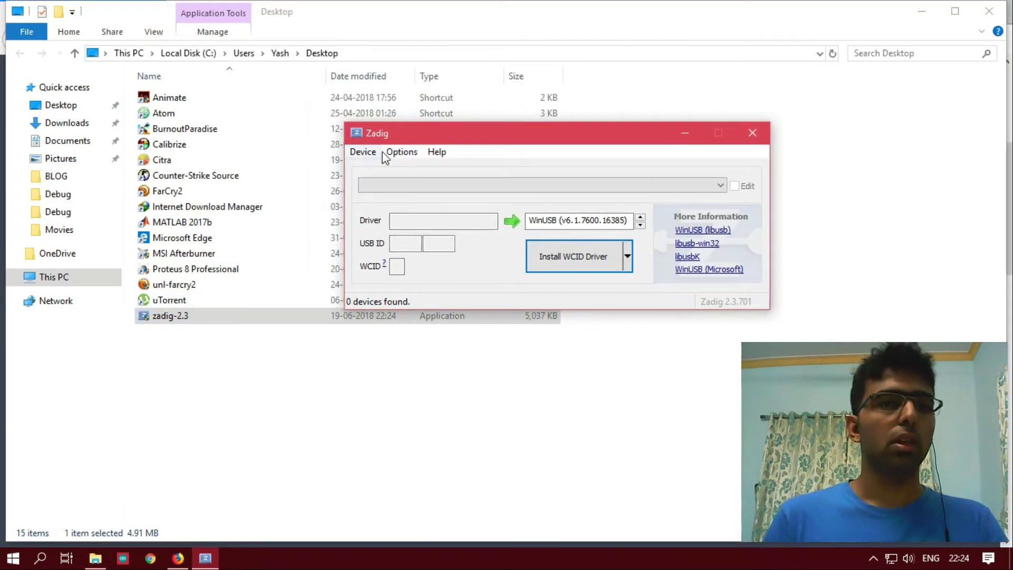
click(402, 152)
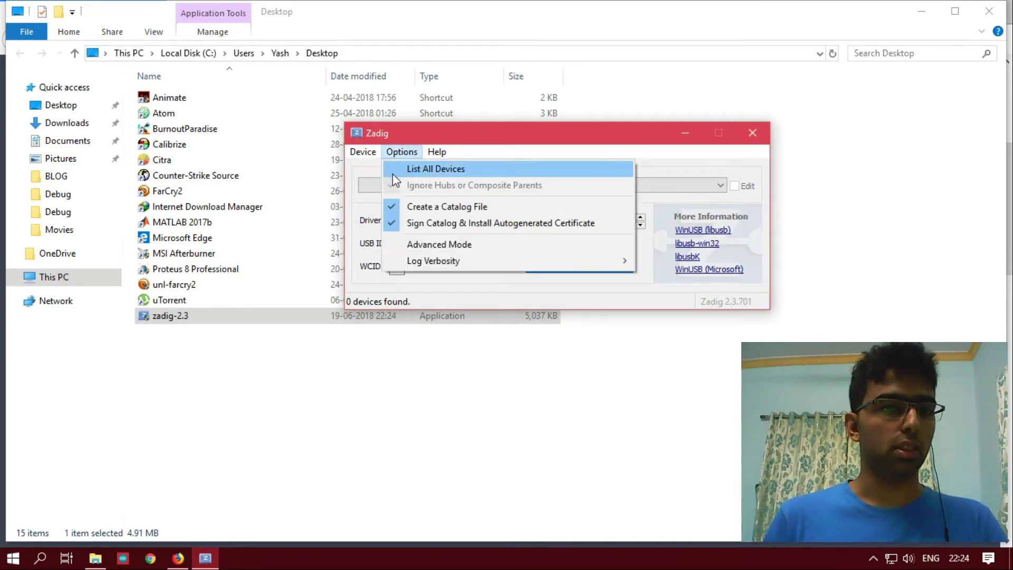
click(394, 170)
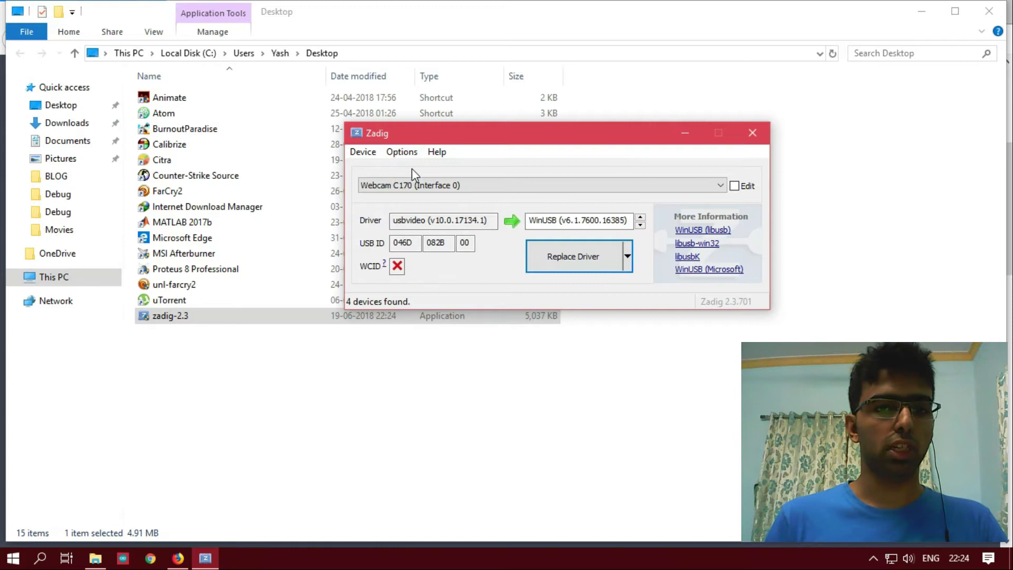
click(581, 188)
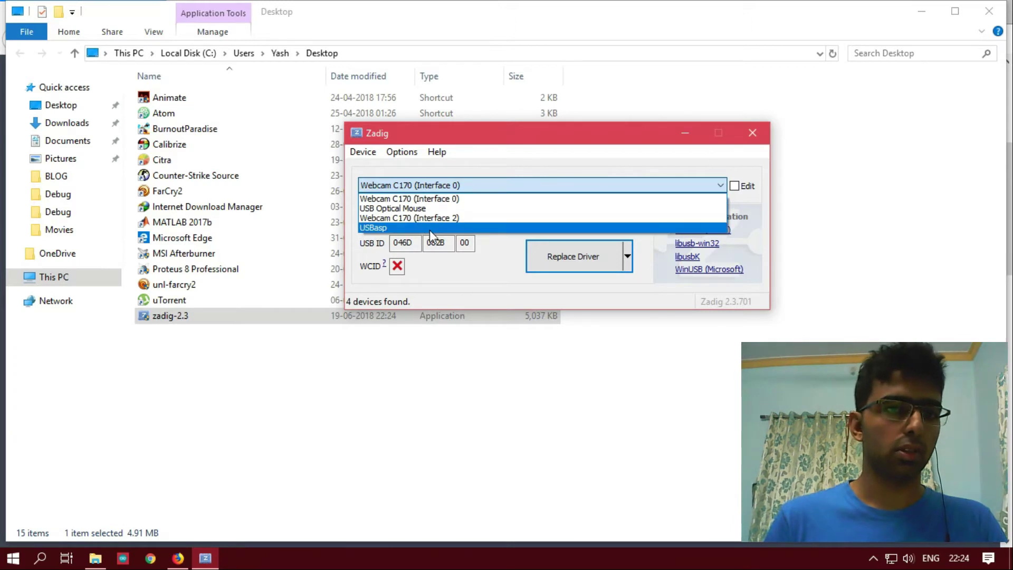
Select USBasp and check its current driver, libusb0 (v1.2.6.0)
click(397, 227)
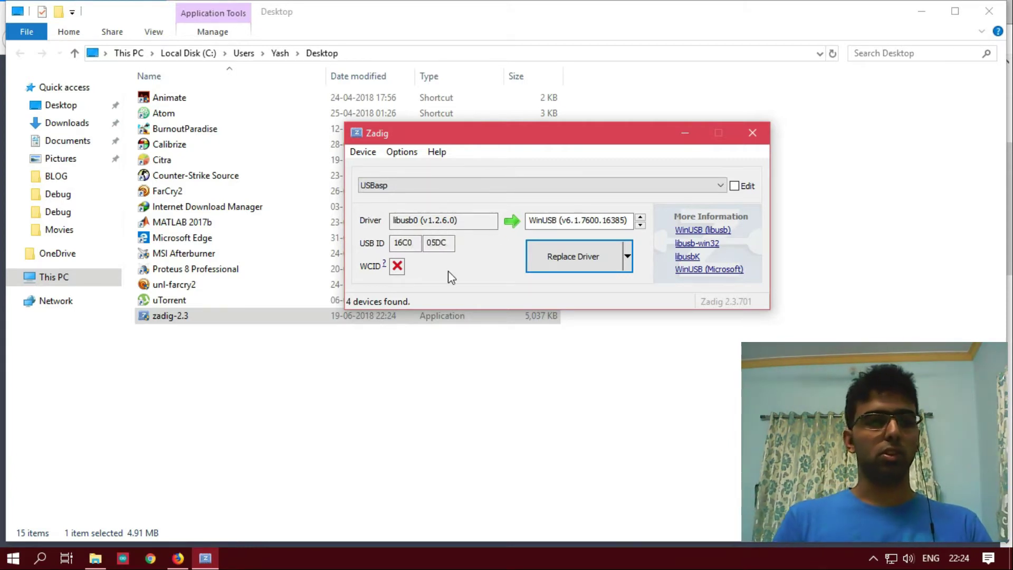
click(466, 222)
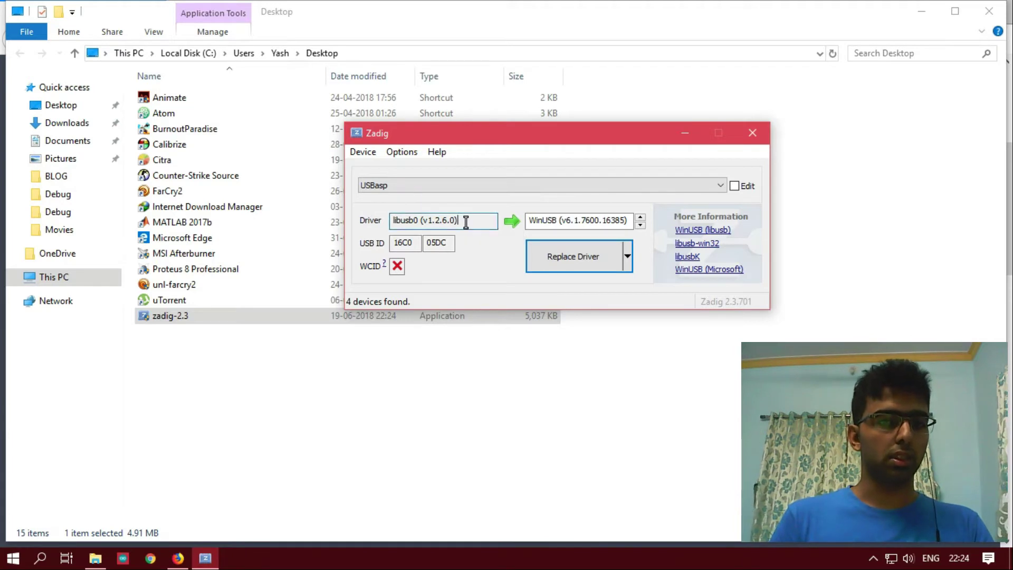
Switch the target driver from WinUSB to libusb-win32 (v1.2.6.0)
click(640, 225)
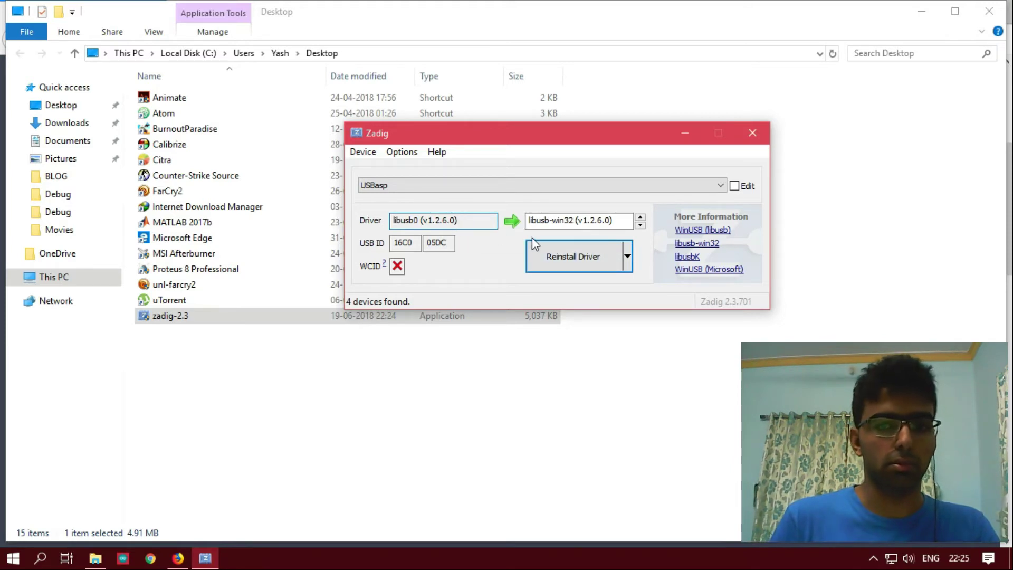
Reinstall USBasp's driver as libusb-win32 and dismiss the installed-successfully message
click(594, 264)
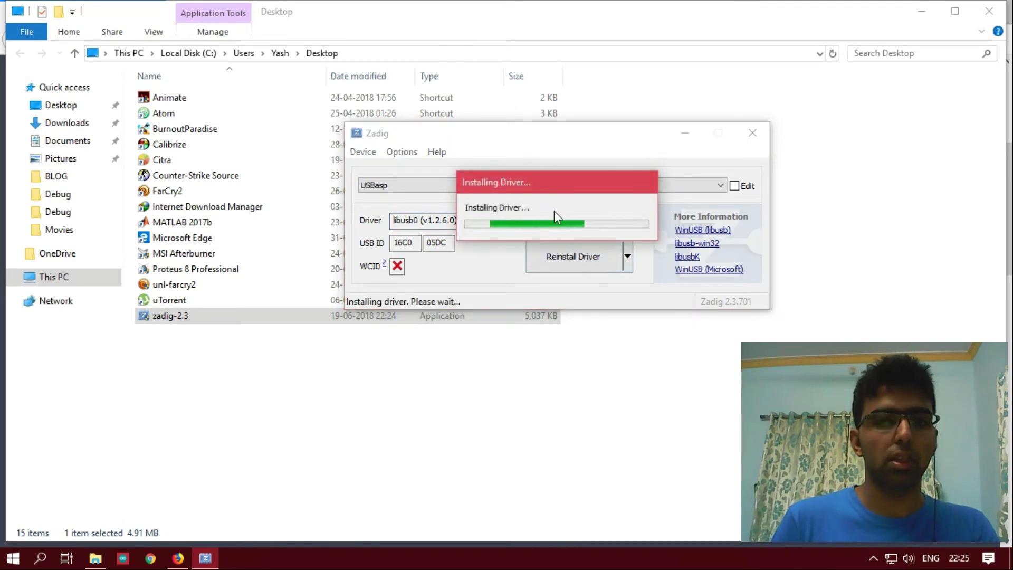
drag(535, 179, 777, 88)
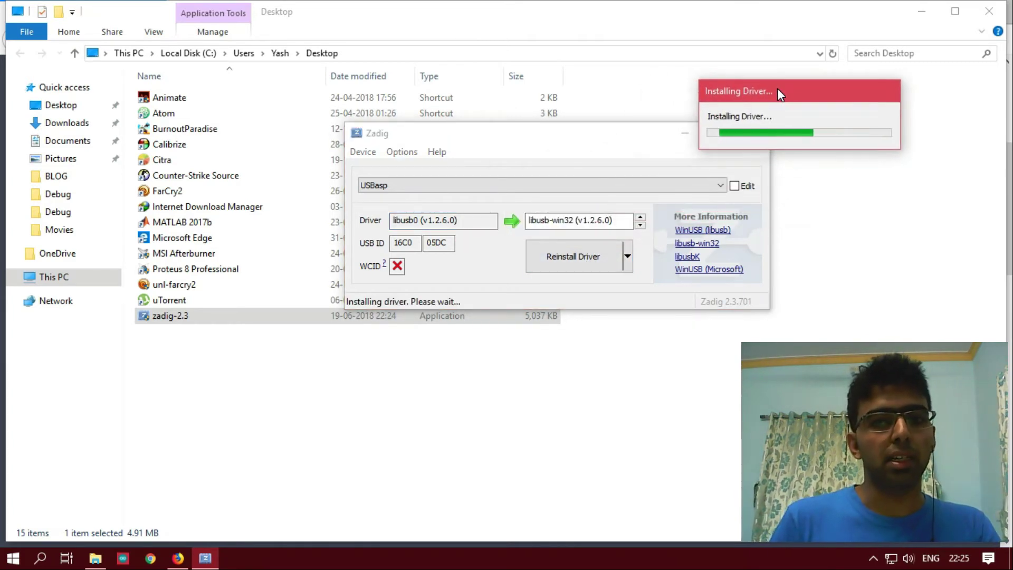
drag(622, 165, 876, 58)
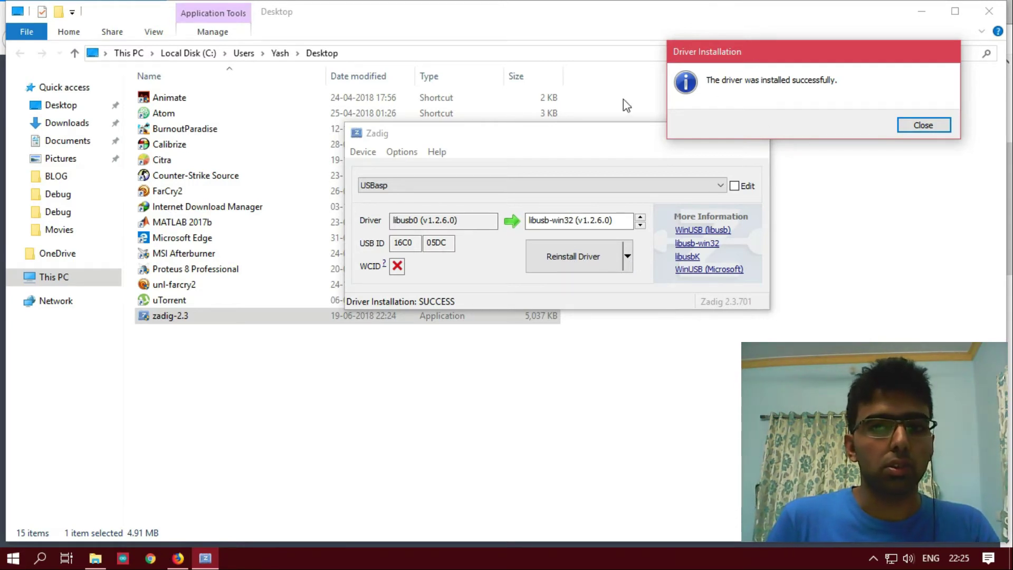
drag(830, 56, 544, 152)
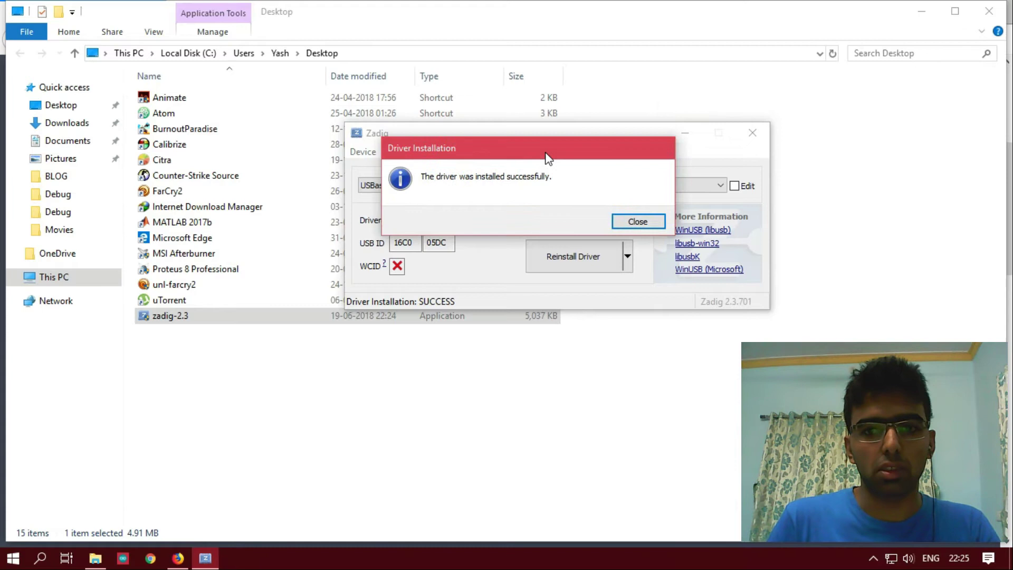
click(636, 222)
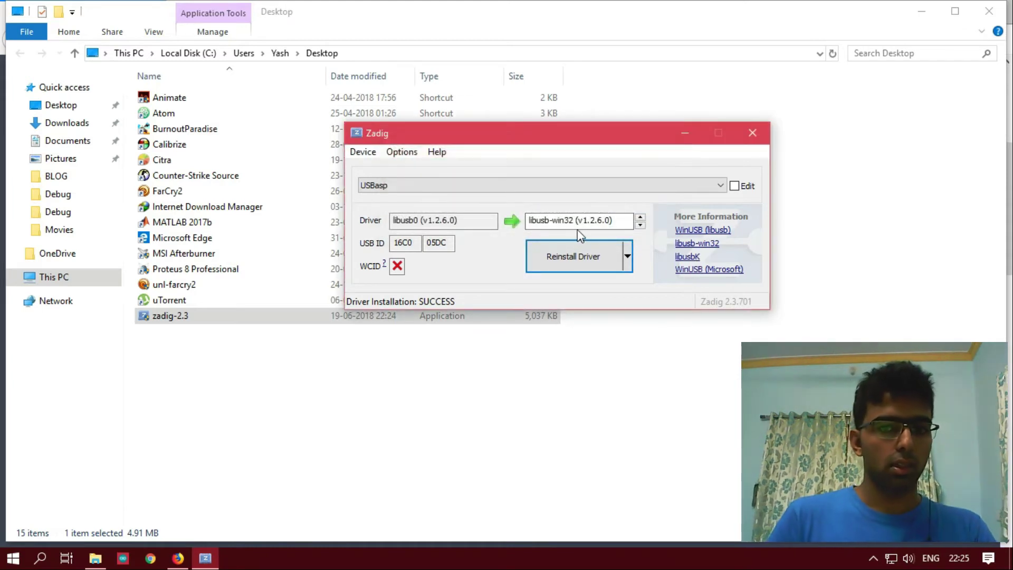
Close Zadig, open Device Manager via a 'device m' search, and select USBasp under Atmel USB Devices
click(753, 135)
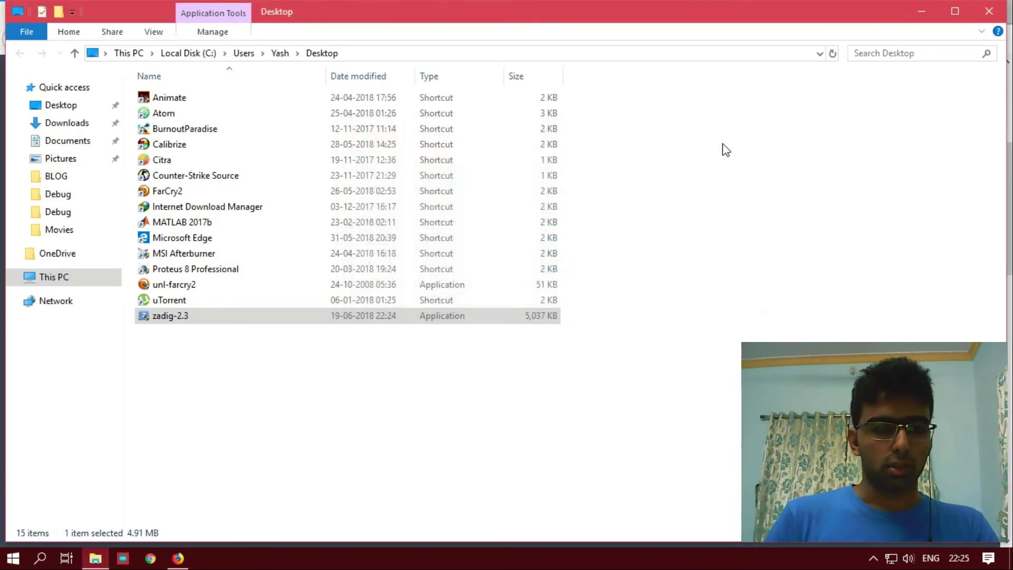
click(13, 558)
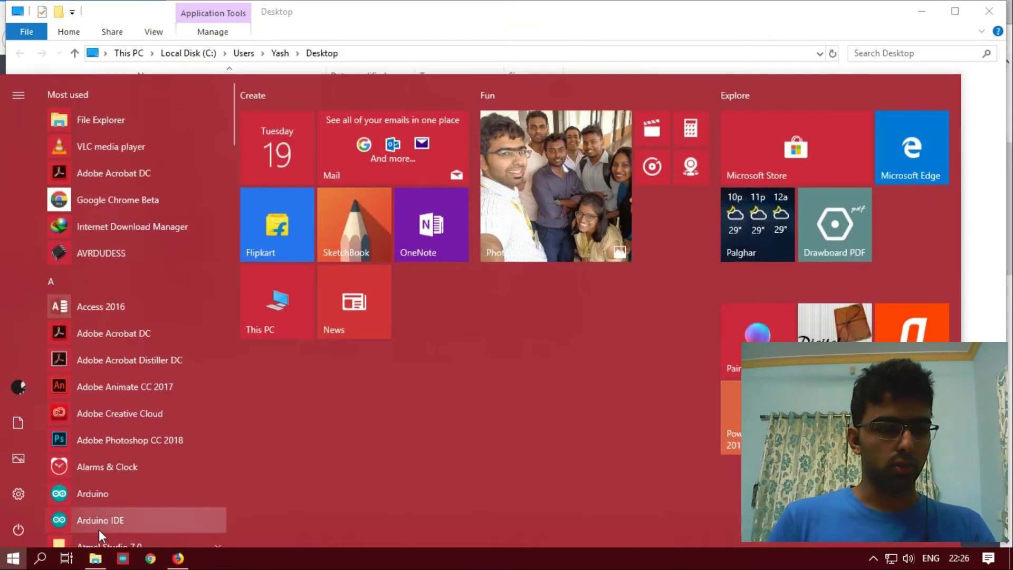
text(device m)
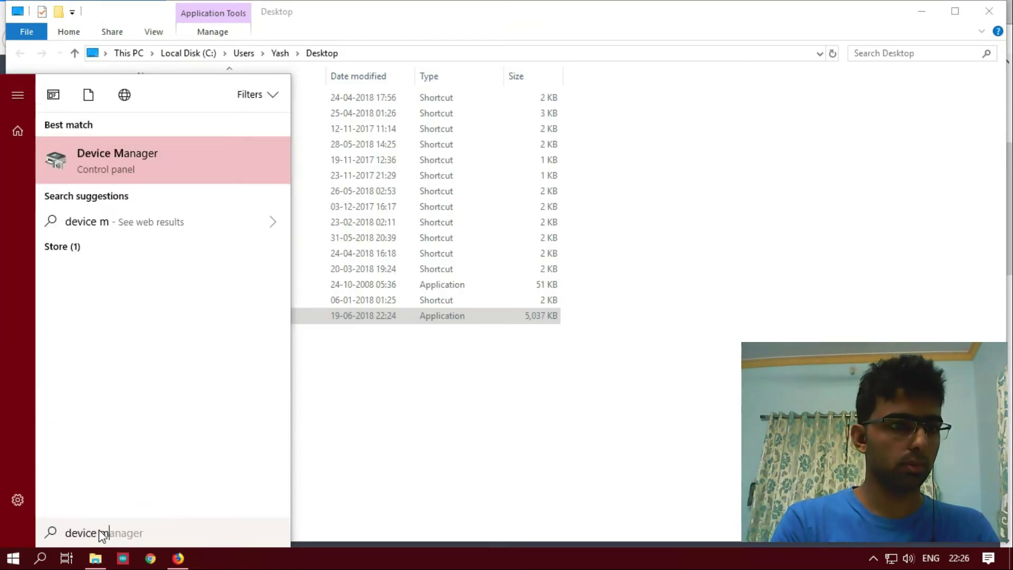
key(Return)
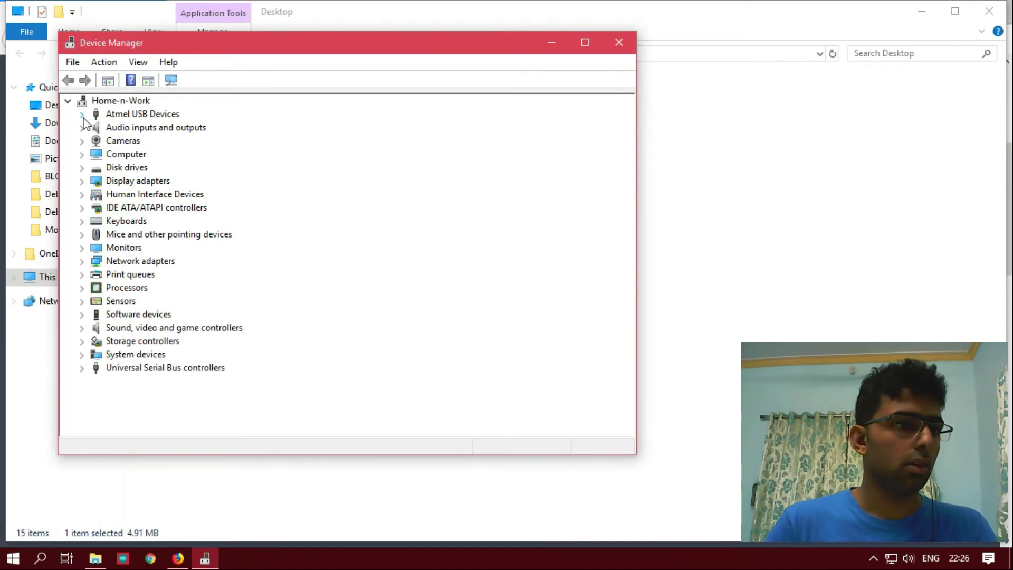
click(83, 115)
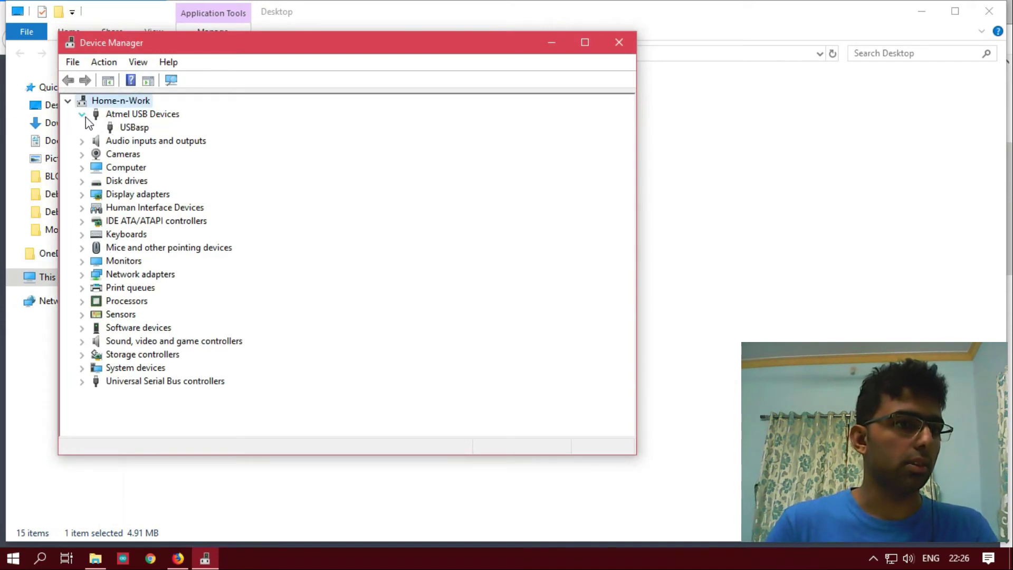
click(140, 128)
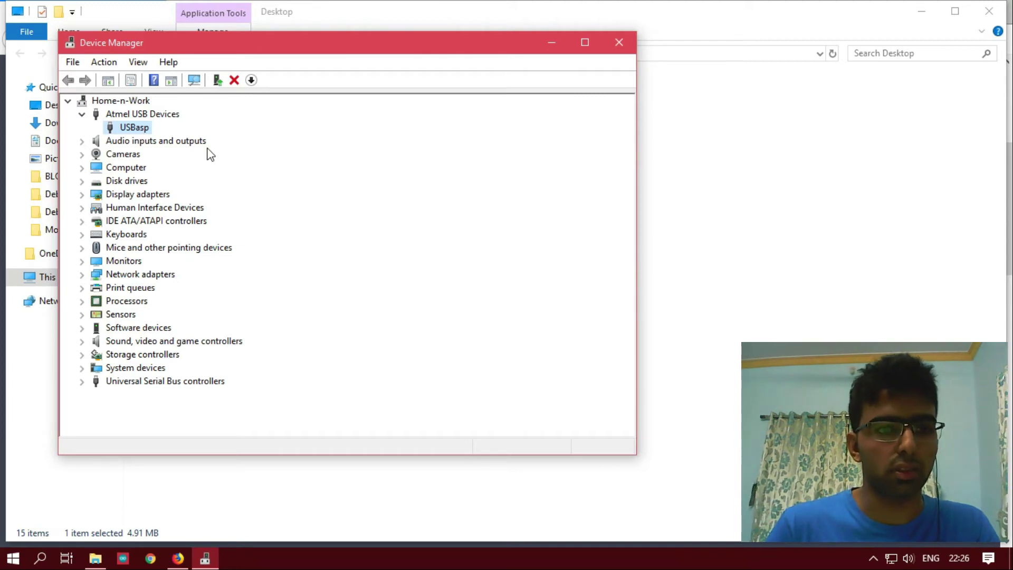
Close Device Manager, the Desktop folder window and the Firefox window
click(627, 50)
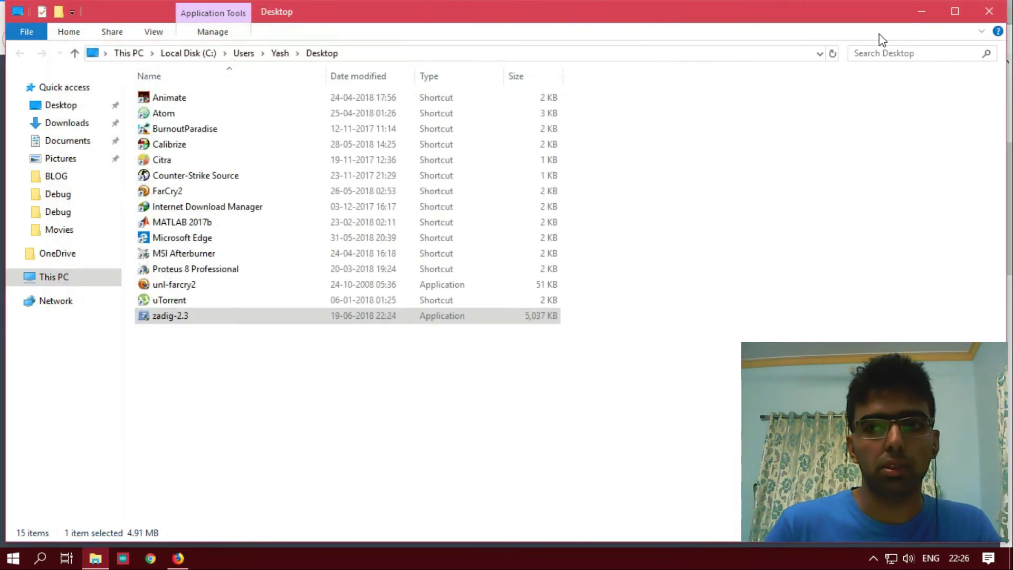
click(986, 21)
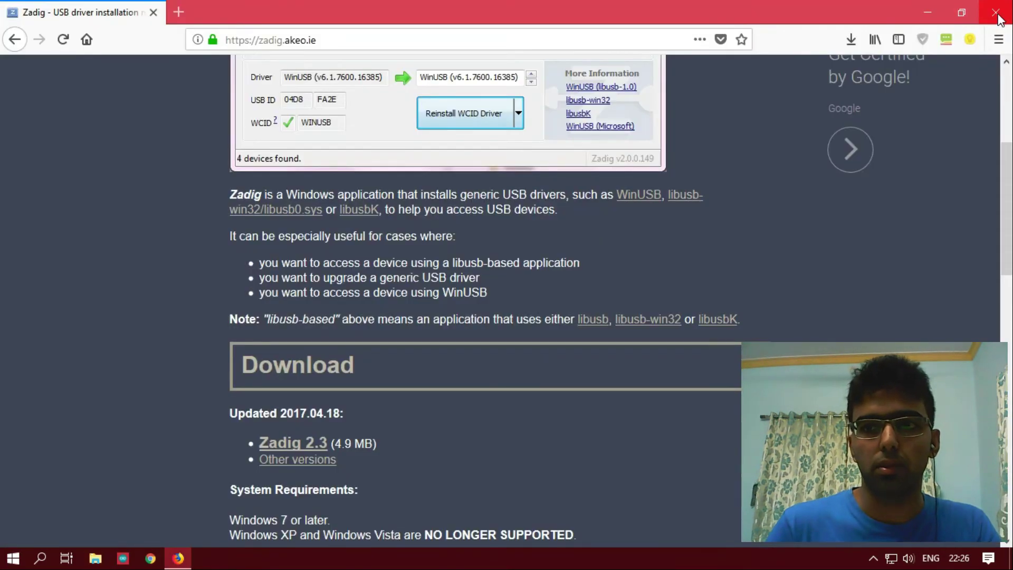
click(987, 15)
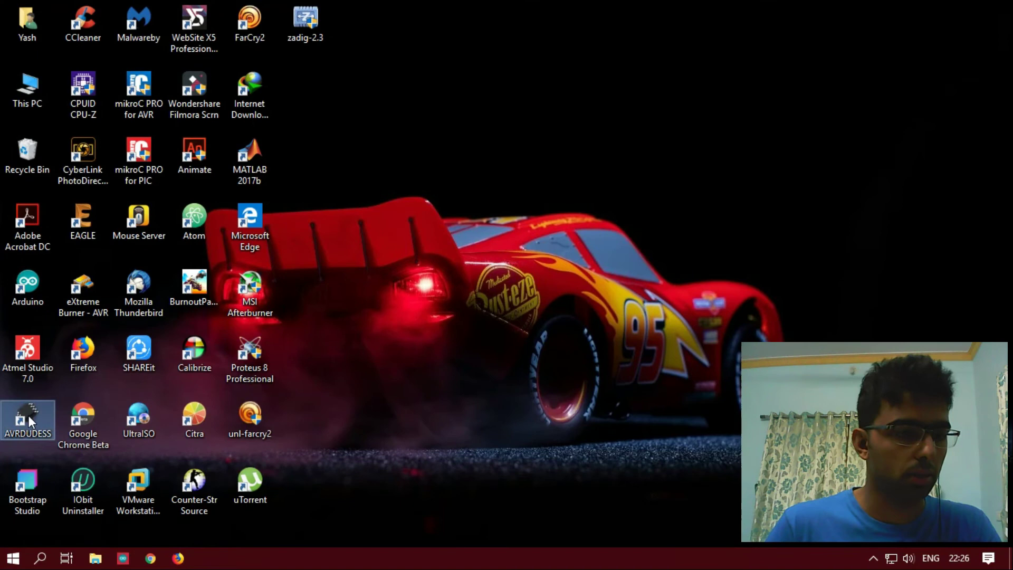
Launch AVRDUDESS, move it right, and scroll the Programmer list to USBasp
double_click(29, 419)
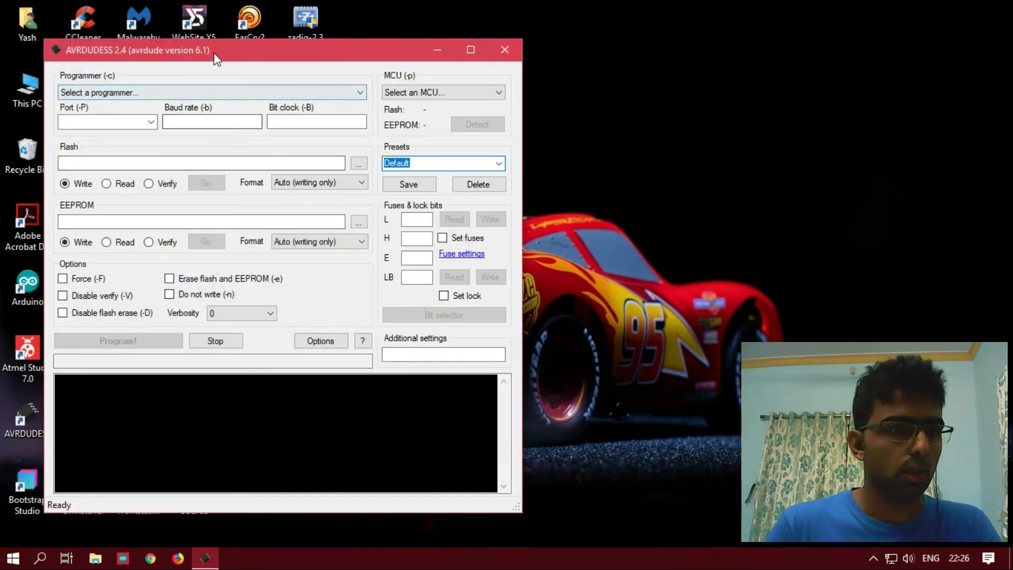
drag(231, 45, 550, 30)
click(401, 78)
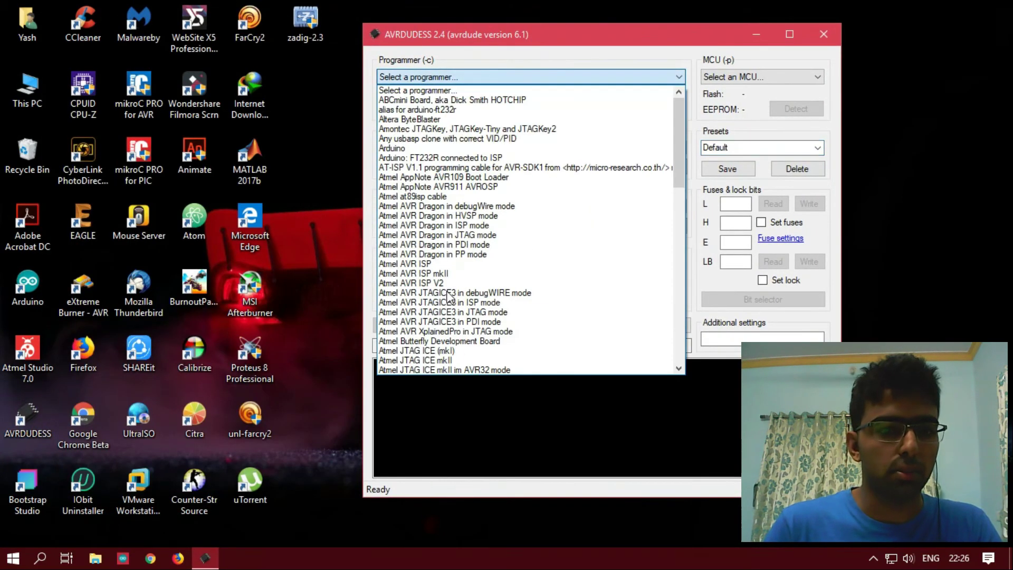
scroll(445, 370, down, 15)
scroll(445, 372, down, 3)
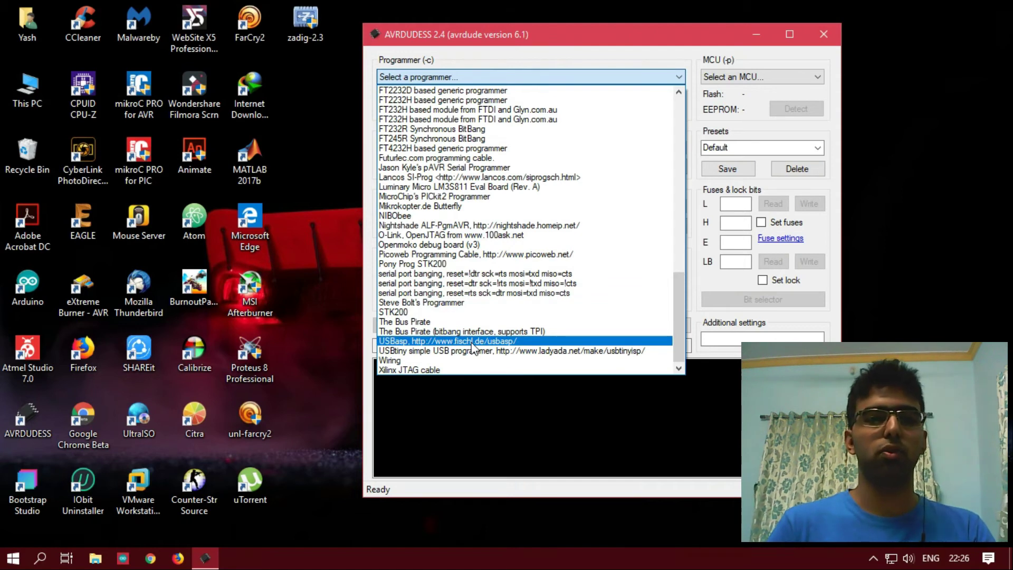
click(433, 344)
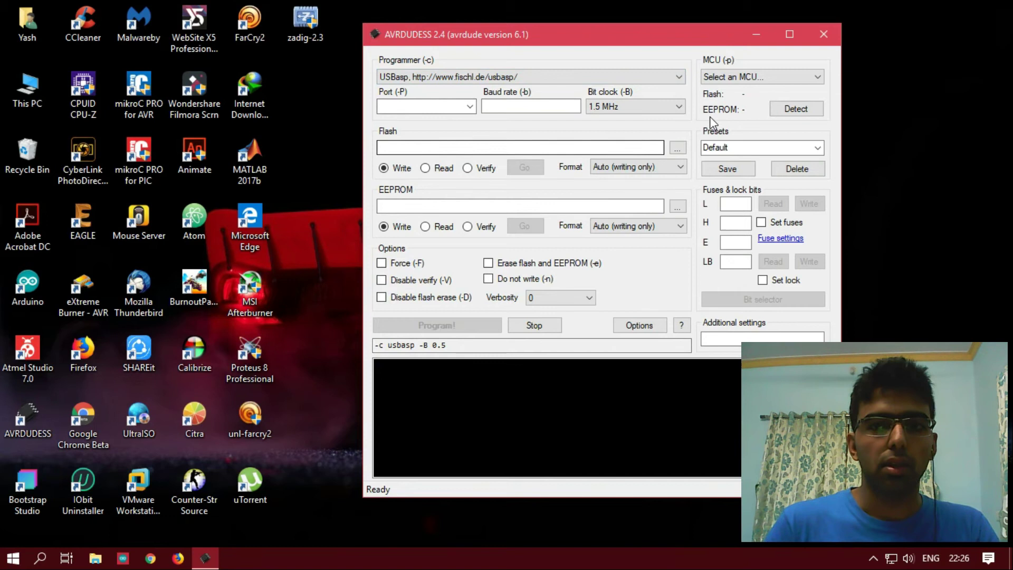
click(808, 109)
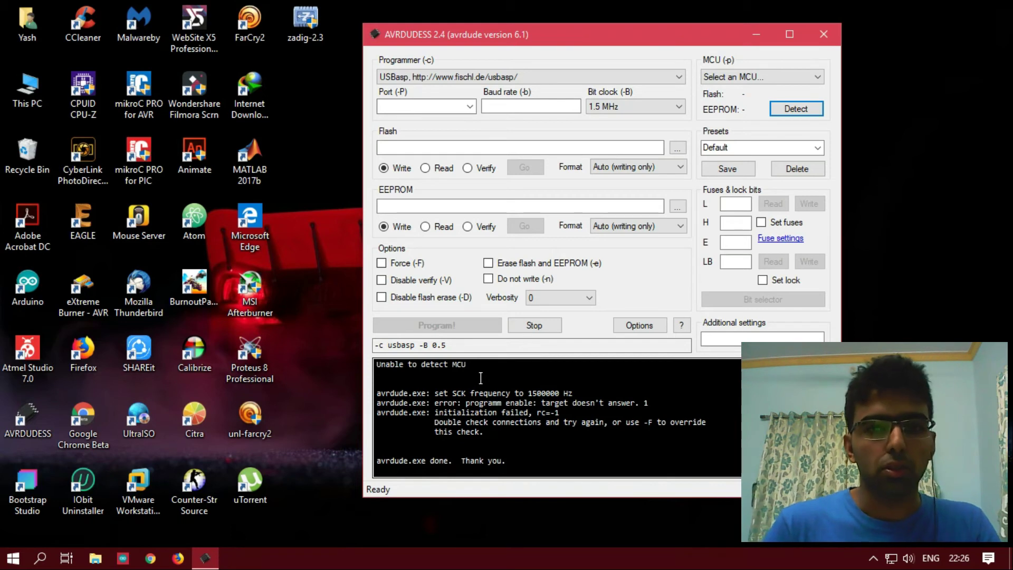
Run MCU Detect again in AVRDUDESS; the log still reports the target doesn't answer
click(798, 111)
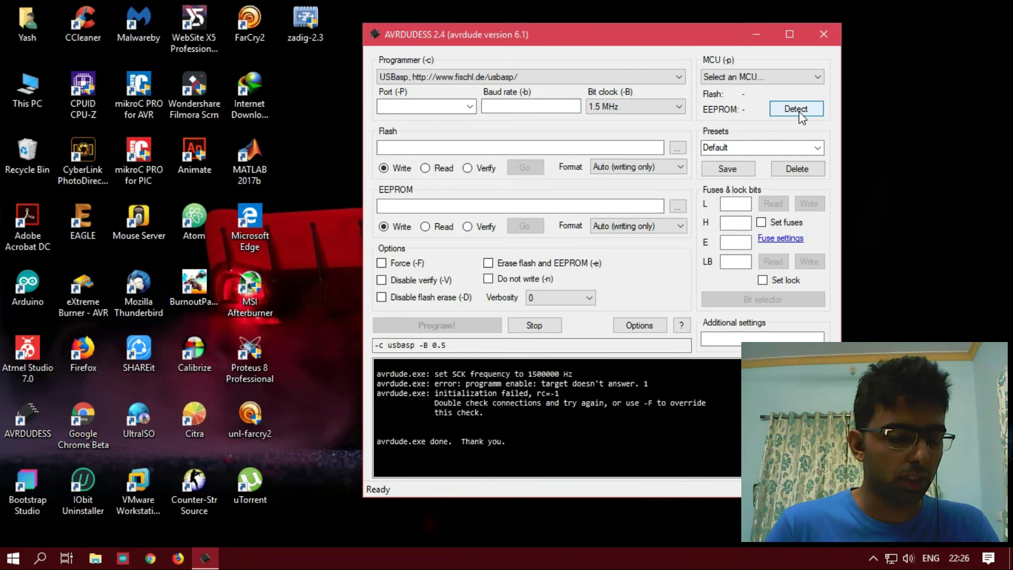